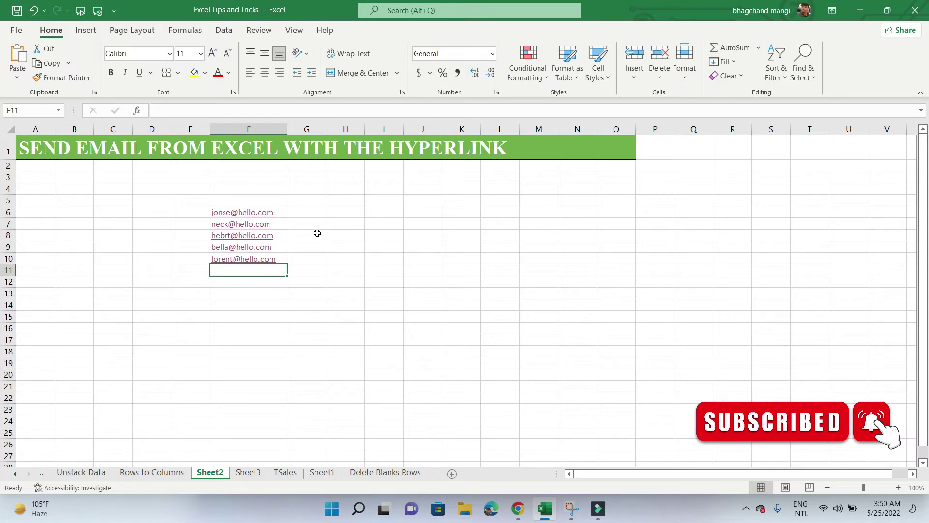
{"action": "right_click", "coordinate": [317, 233]}
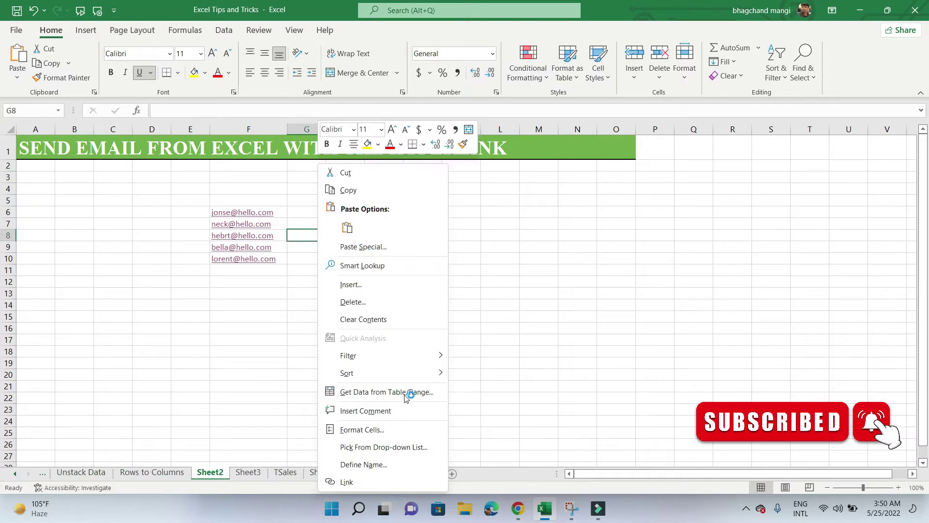
{"action": "left_click", "coordinate": [381, 480]}
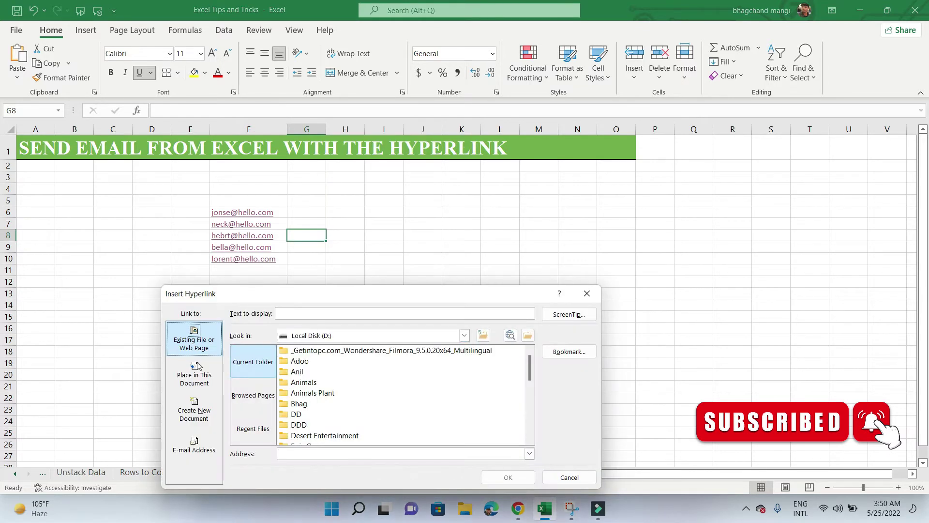
{"action": "left_click", "coordinate": [185, 456]}
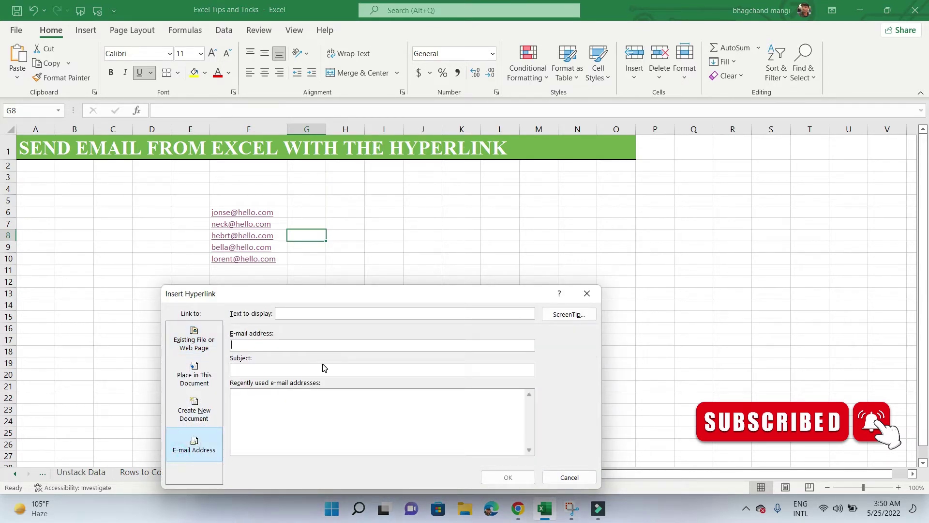
{"action": "left_click_drag", "start_coordinate": [356, 295], "coordinate": [543, 194]}
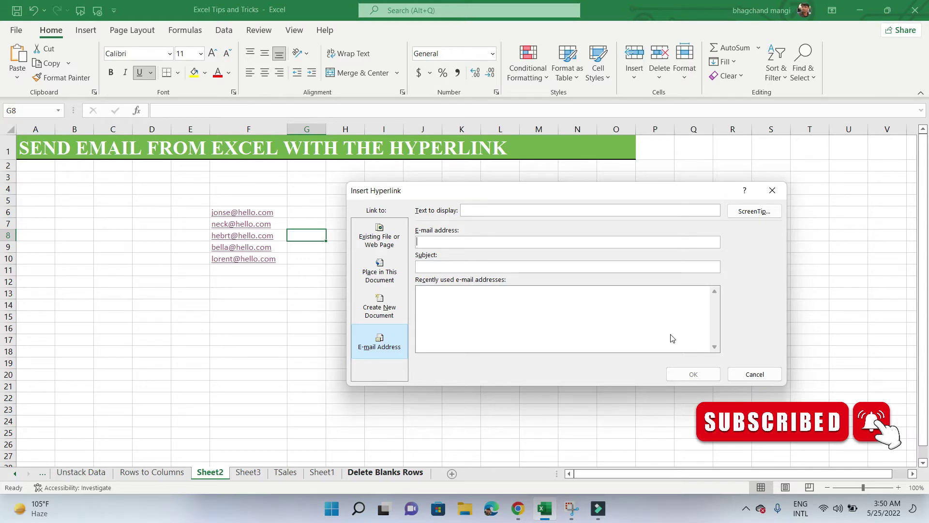
{"action": "left_click", "coordinate": [761, 376]}
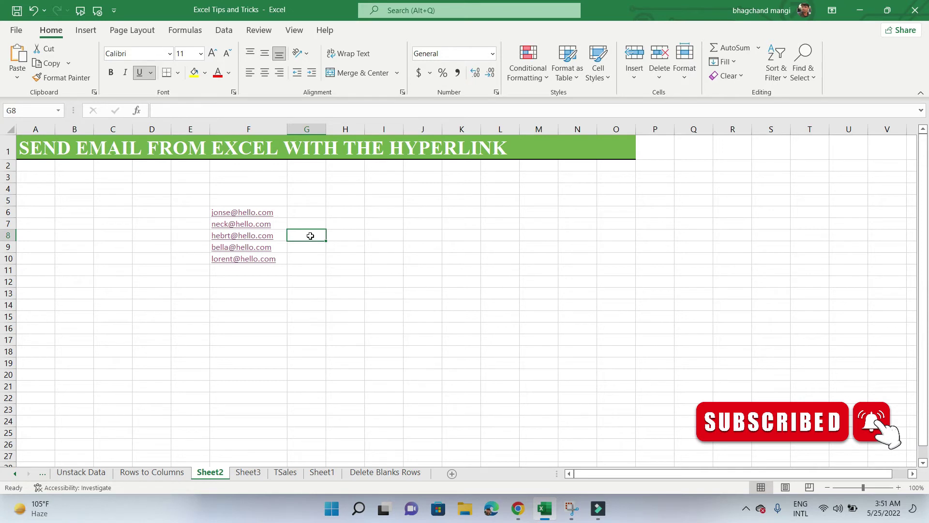
{"action": "right_click", "coordinate": [310, 235]}
{"action": "left_click", "coordinate": [347, 485]}
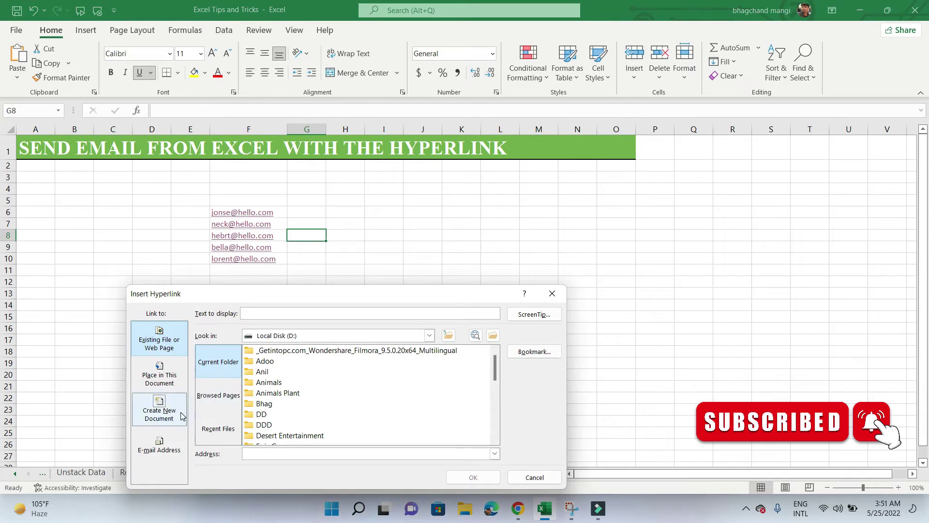
{"action": "left_click", "coordinate": [164, 442]}
{"action": "left_click_drag", "start_coordinate": [347, 299], "coordinate": [549, 209]}
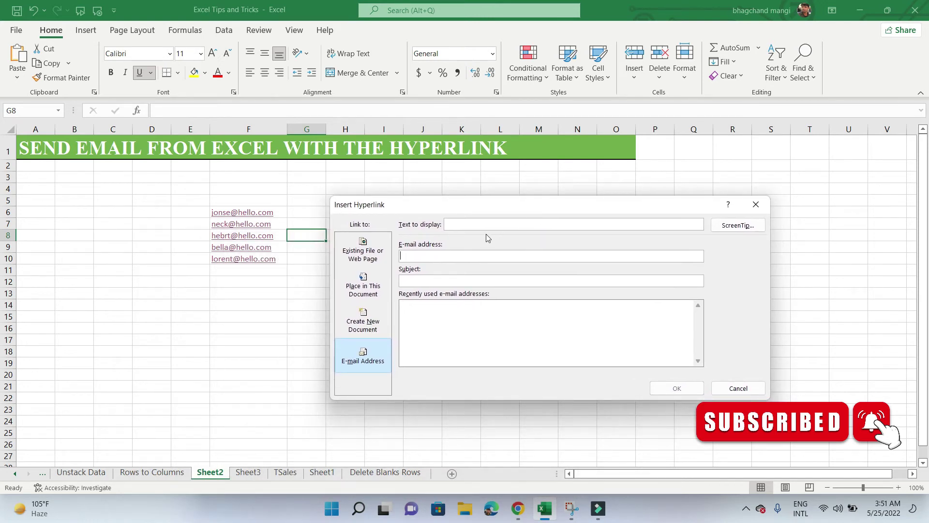
{"action": "left_click", "coordinate": [436, 255]}
{"action": "type", "text": "e"}
{"action": "left_click", "coordinate": [433, 255]}
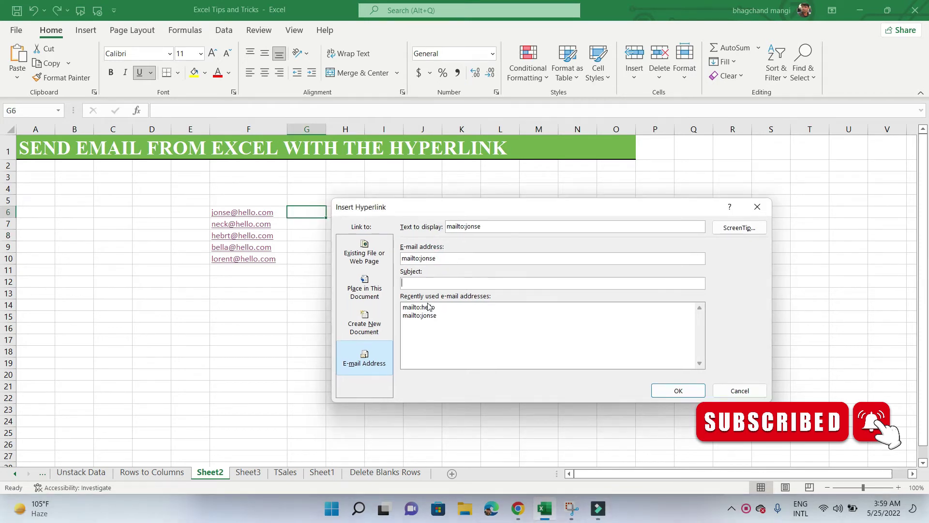
{"action": "left_click", "coordinate": [427, 283]}
{"action": "type", "text": "Feel"}
{"action": "left_click", "coordinate": [736, 389]}
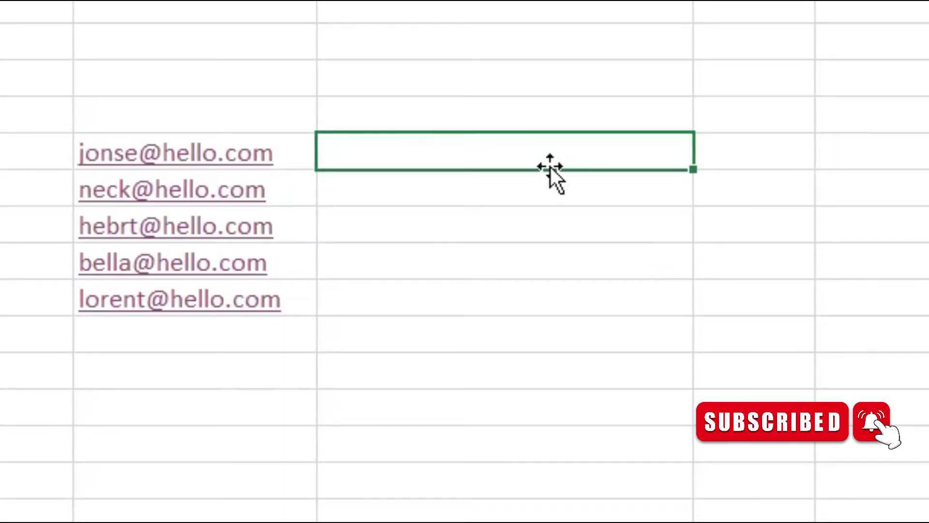
- Enter =HYPERLINK("mailto:" & F6, "SEND") in G6 and test the SEND link
{"action": "left_click", "coordinate": [311, 214]}
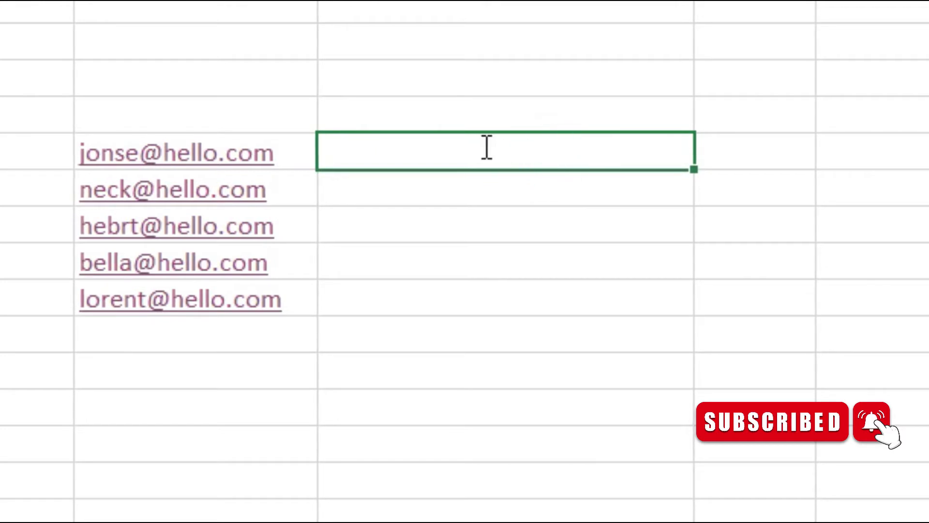
{"action": "type", "text": "=hyp"}
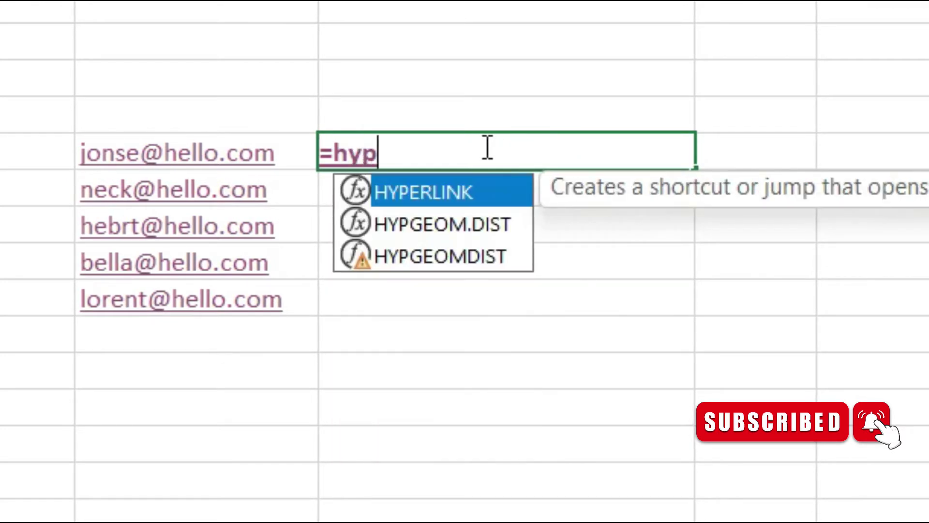
{"action": "type", "text": "erl"}
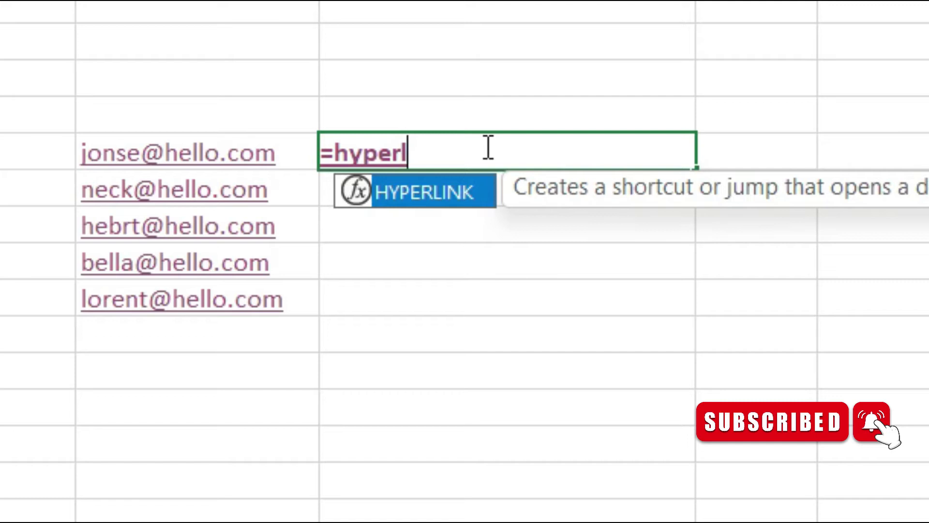
{"action": "type", "text": "ink"}
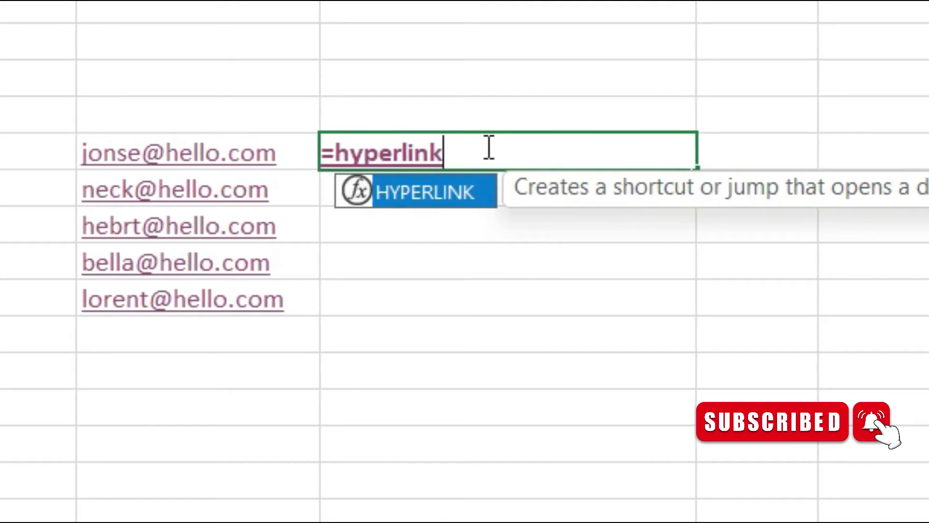
{"action": "type", "text": "("}
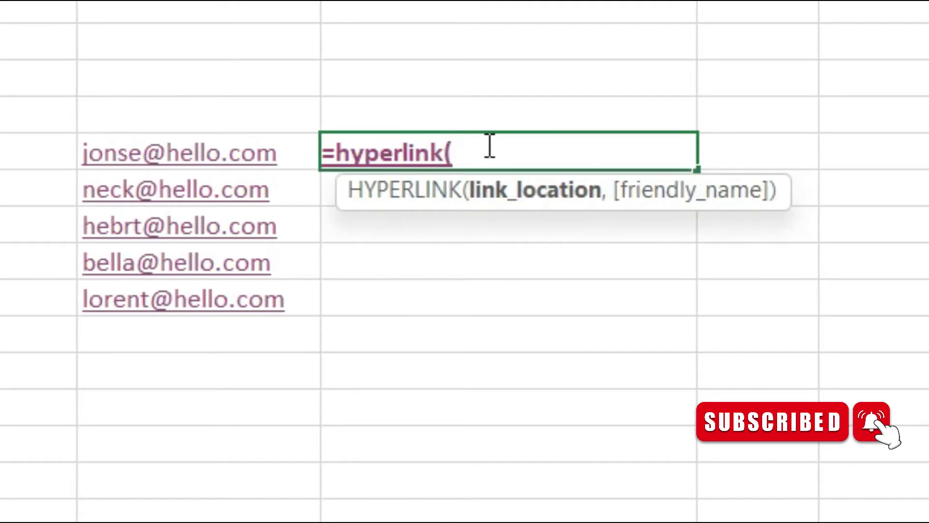
{"action": "type", "text": "\"mailto:"}
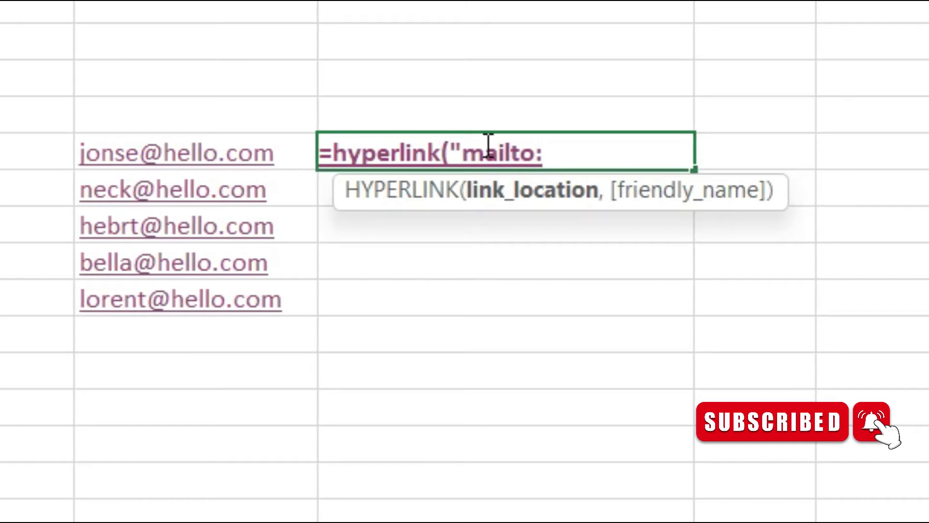
{"action": "type", "text": "\""}
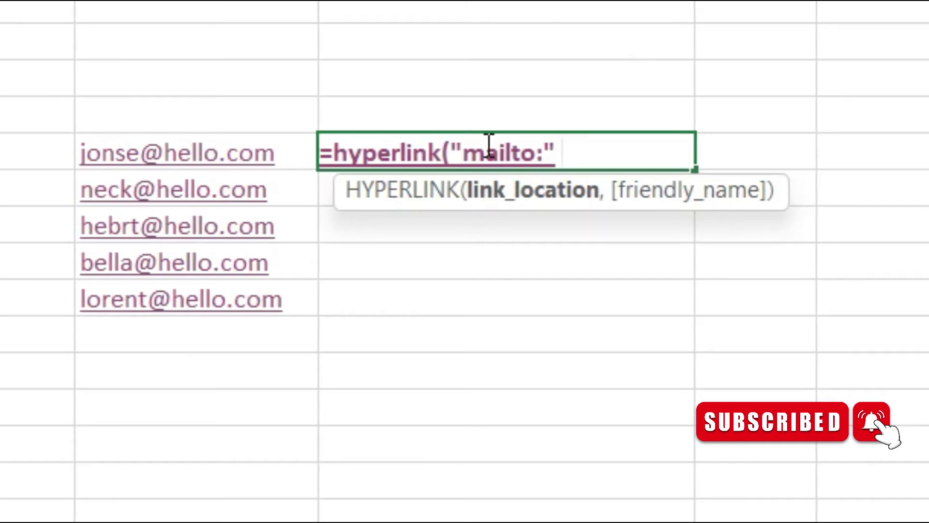
{"action": "type", "text": " & f6"}
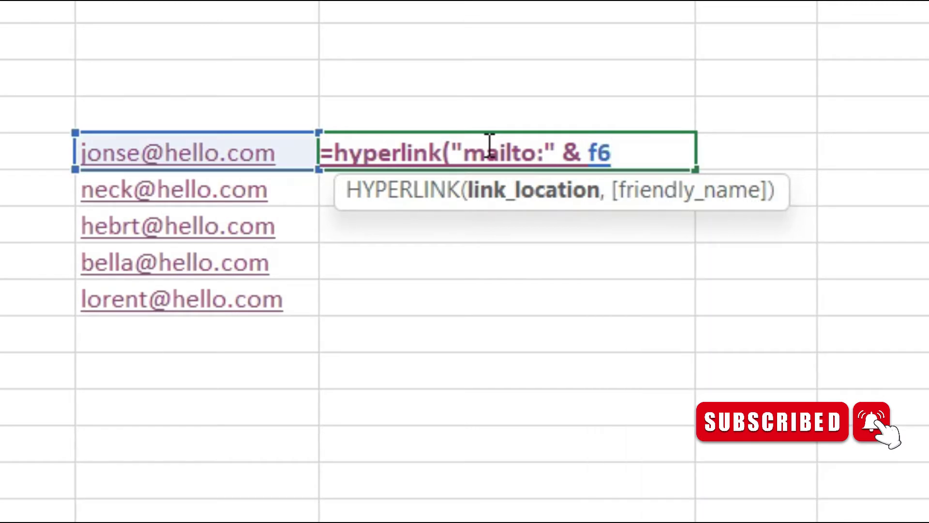
{"action": "type", "text": ", \"SEND"}
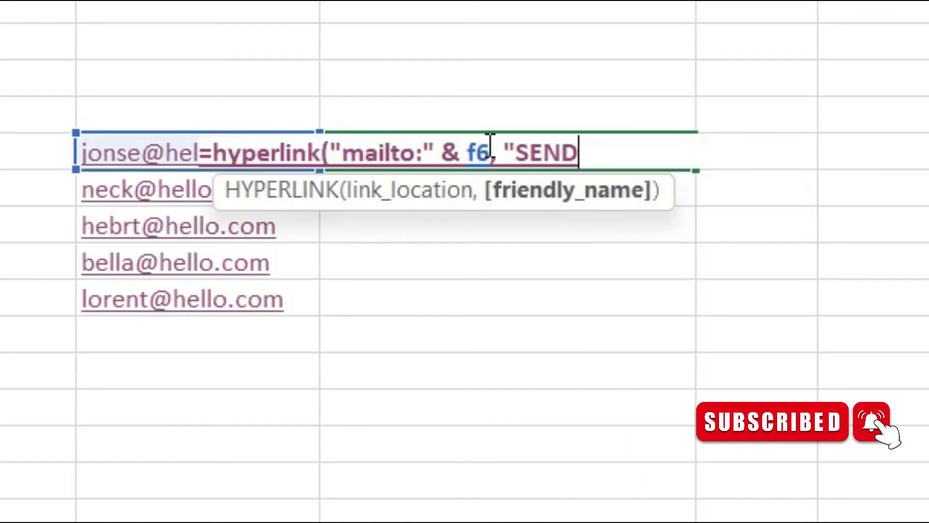
{"action": "type", "text": "\")"}
{"action": "key", "text": "Return"}
{"action": "left_click", "coordinate": [503, 148]}
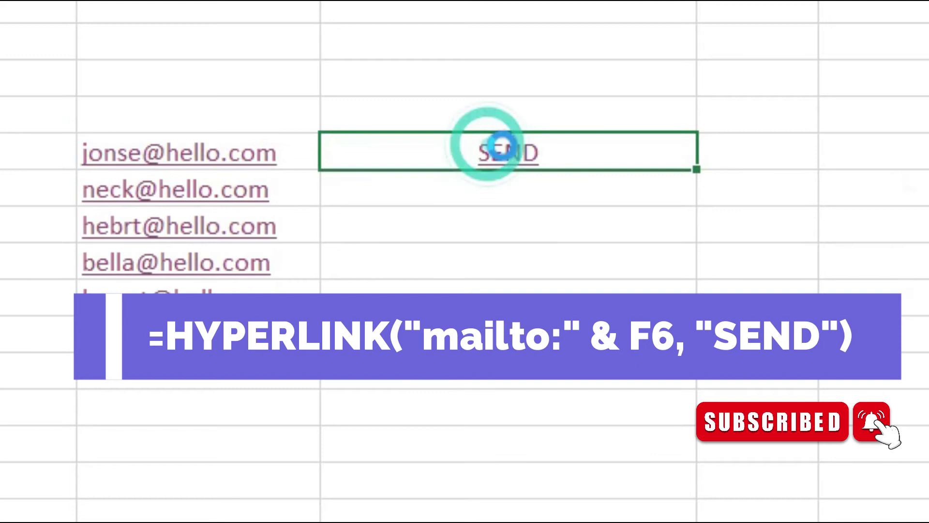
{"action": "key", "text": "Escape"}
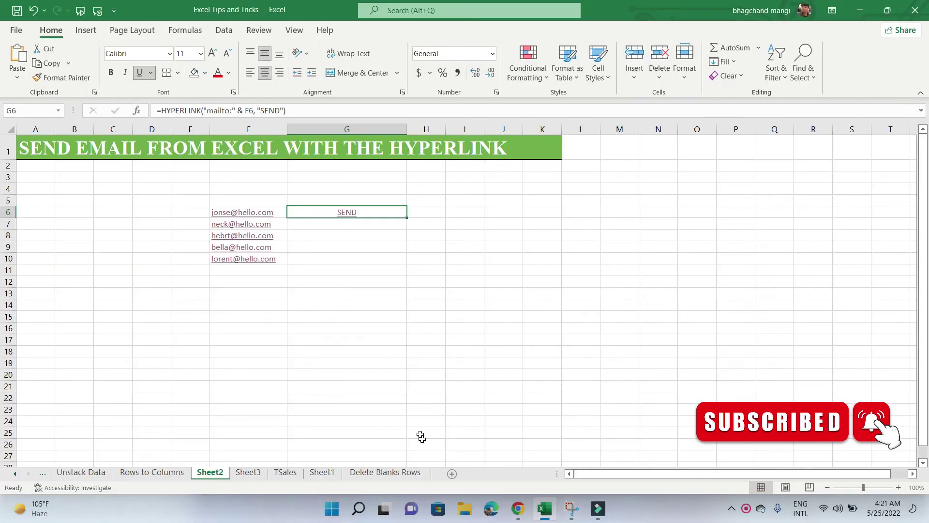
- Append & "?subject="& G3 to the G6 formula and test the link's subject
{"action": "left_click", "coordinate": [349, 216]}
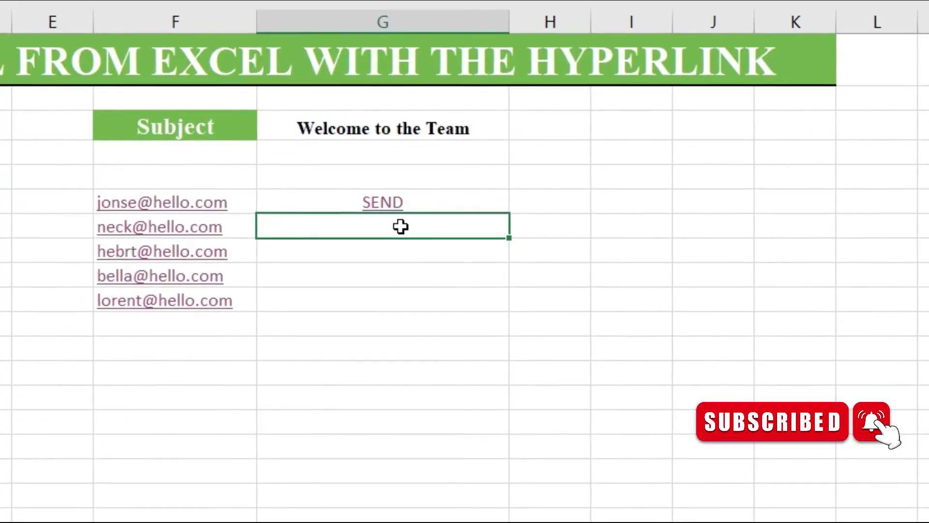
{"action": "double_click", "coordinate": [375, 201]}
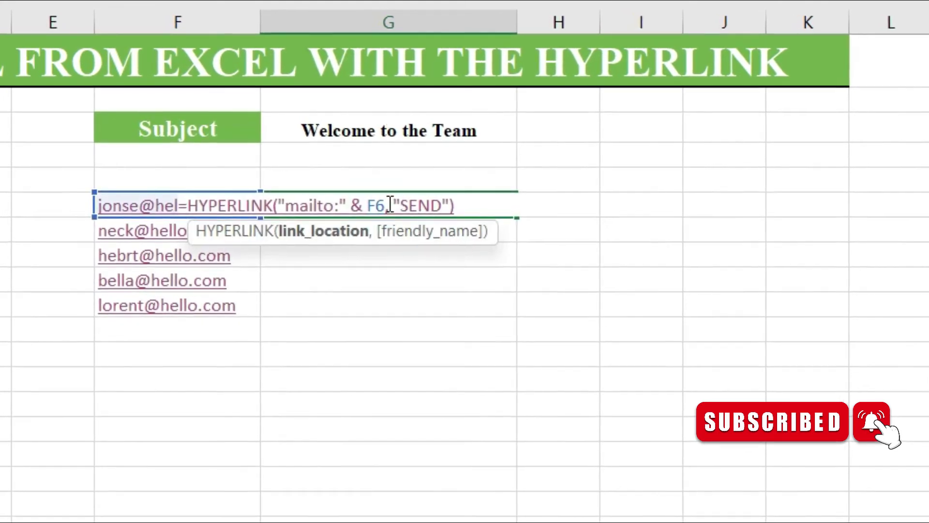
{"action": "type", "text": "& \"?"}
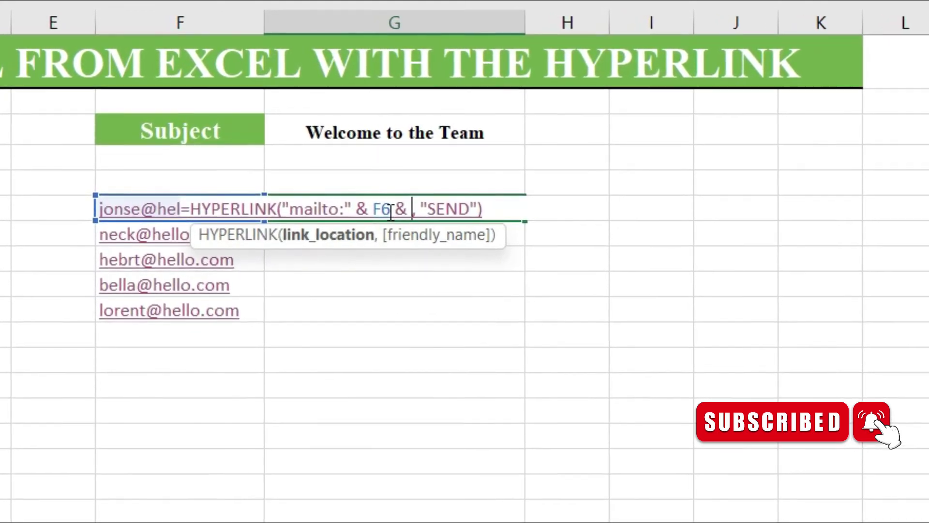
{"action": "type", "text": "subject="}
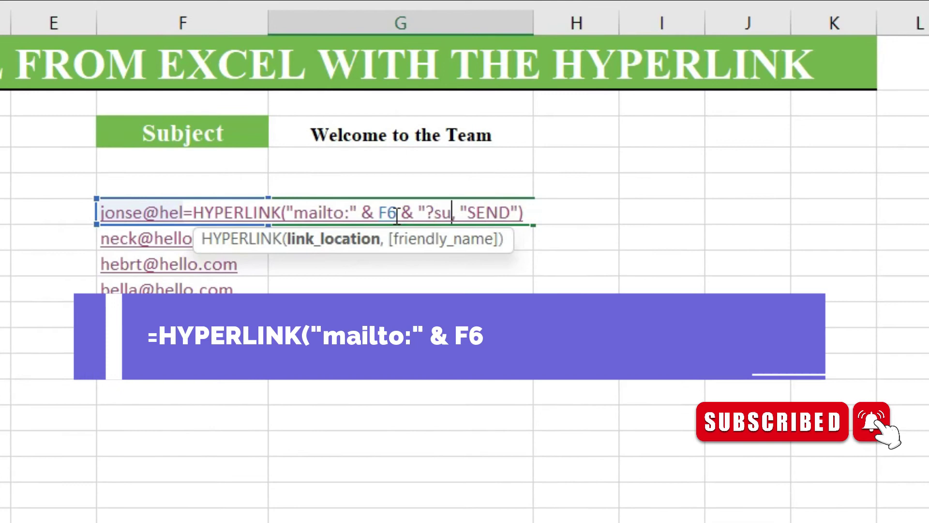
{"action": "type", "text": "\"& "}
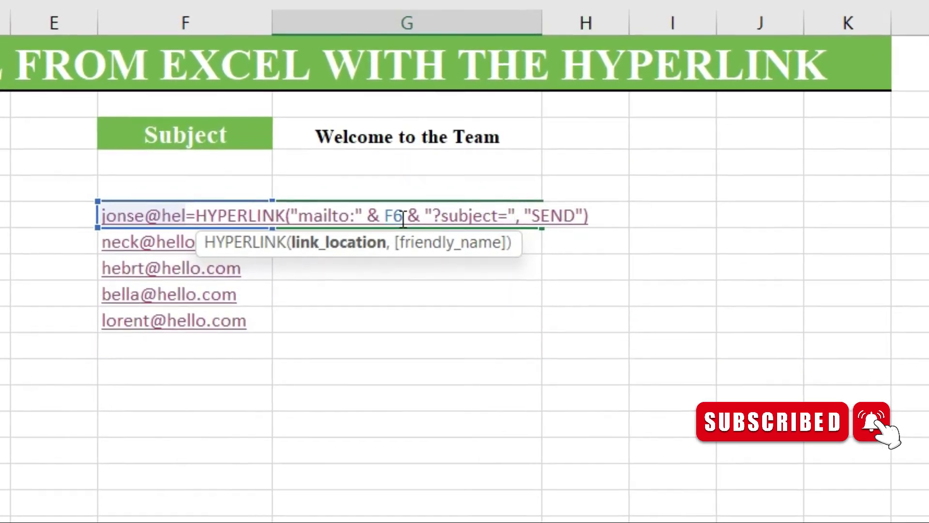
{"action": "type", "text": "g3,"}
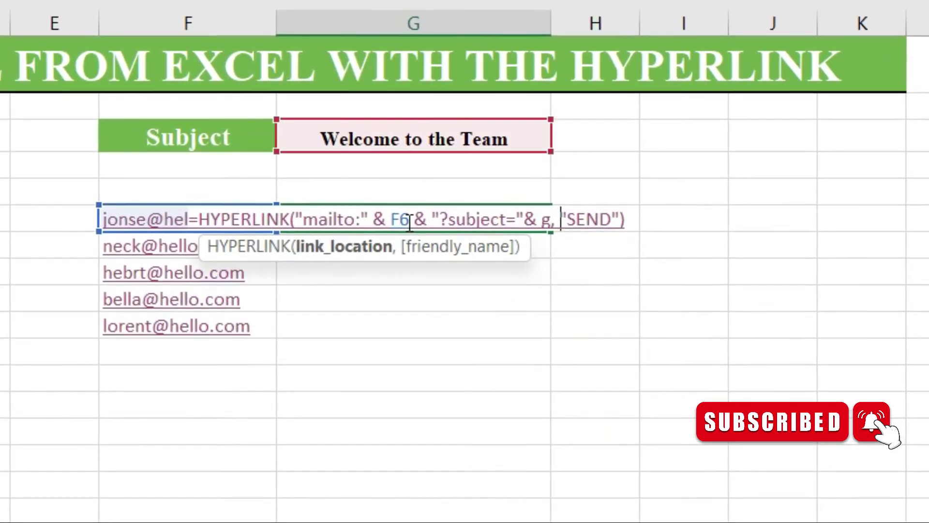
{"action": "key", "text": "BackSpace"}
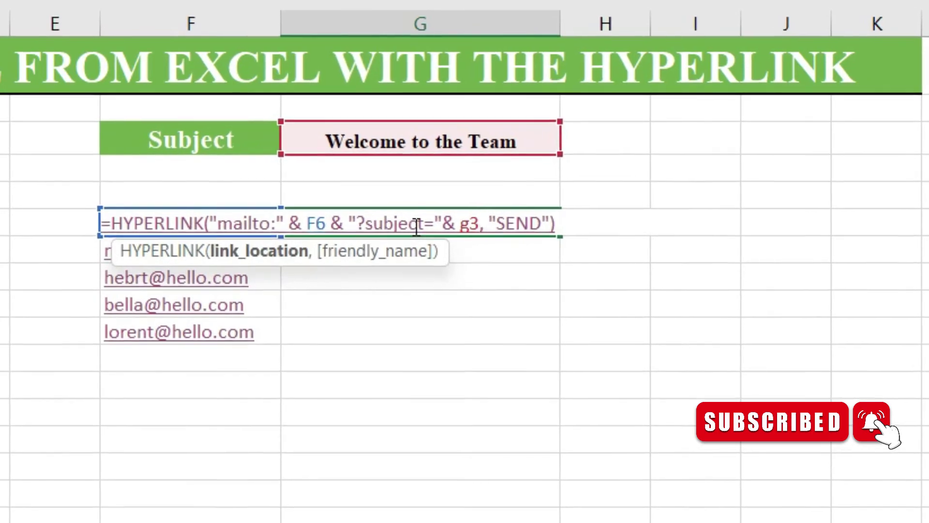
{"action": "key", "text": "Return"}
{"action": "left_click", "coordinate": [422, 226]}
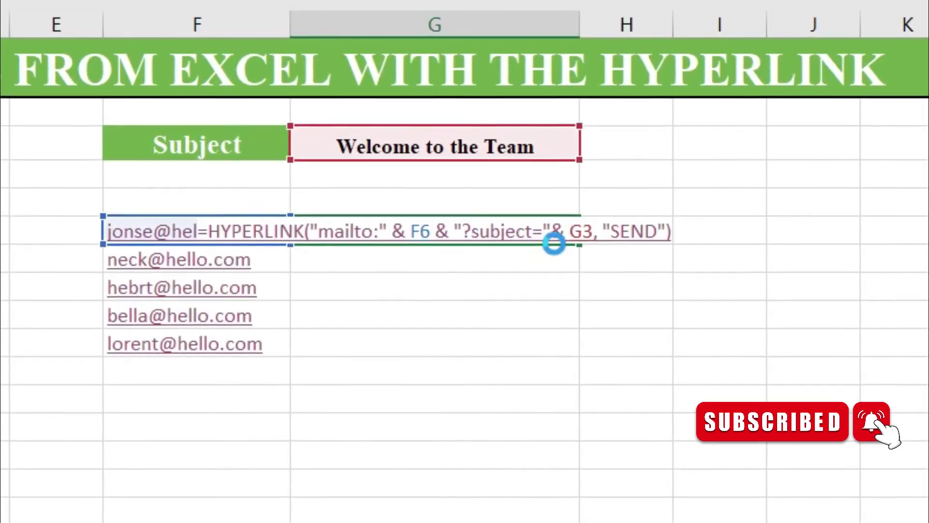
- Lock the subject reference as $G$3 and reopen a draft from the updated link
{"action": "key", "text": "F4"}
{"action": "key", "text": "F4"}
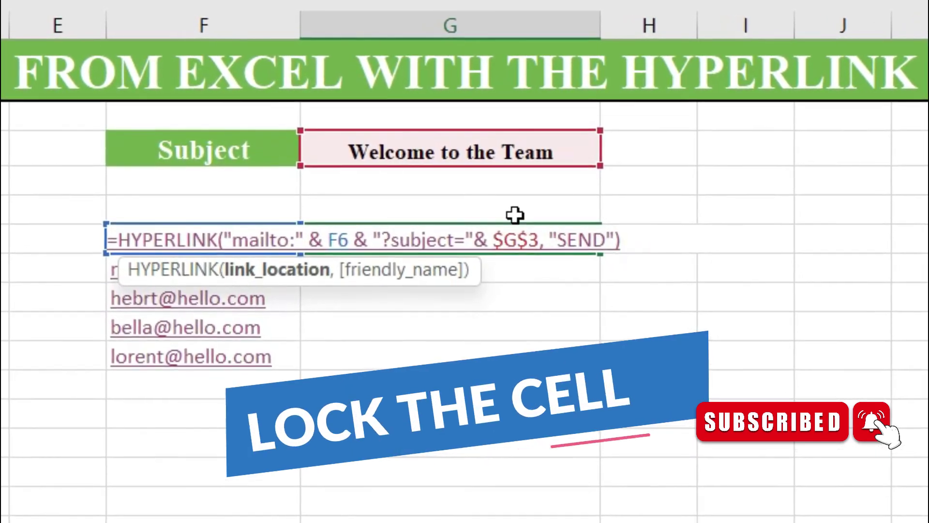
{"action": "type", "text": "$"}
{"action": "key", "text": "Return"}
{"action": "left_click", "coordinate": [472, 240]}
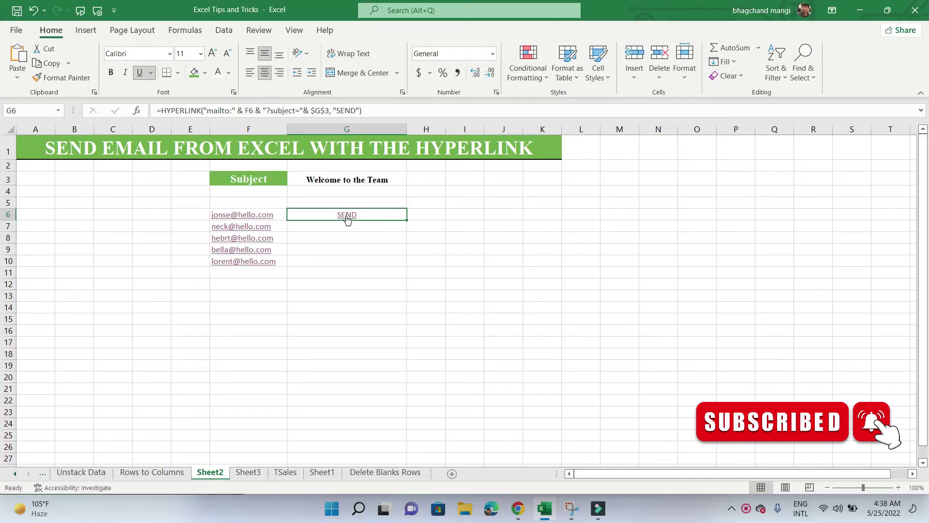
- Open a draft from the SEND link to check the 'Welcome to the Team' subject, then close it
{"action": "left_click", "coordinate": [347, 216]}
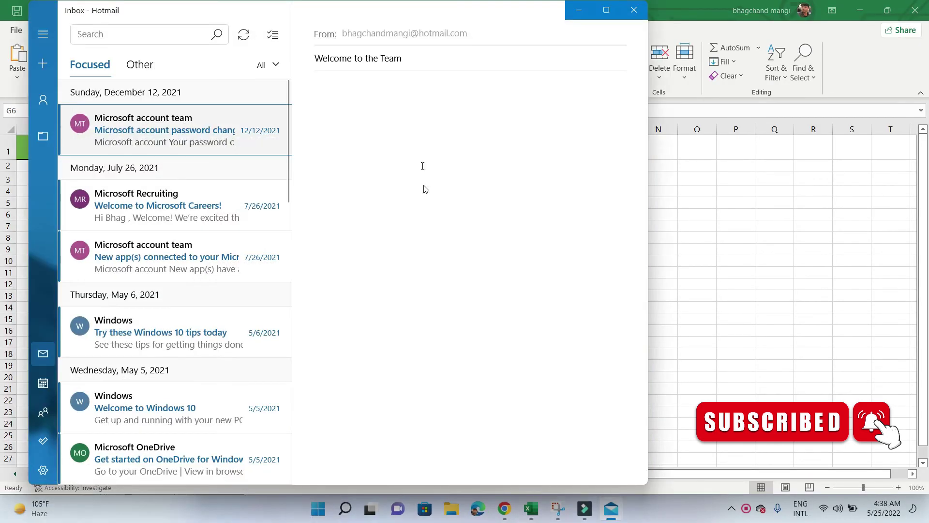
{"action": "left_click", "coordinate": [635, 9]}
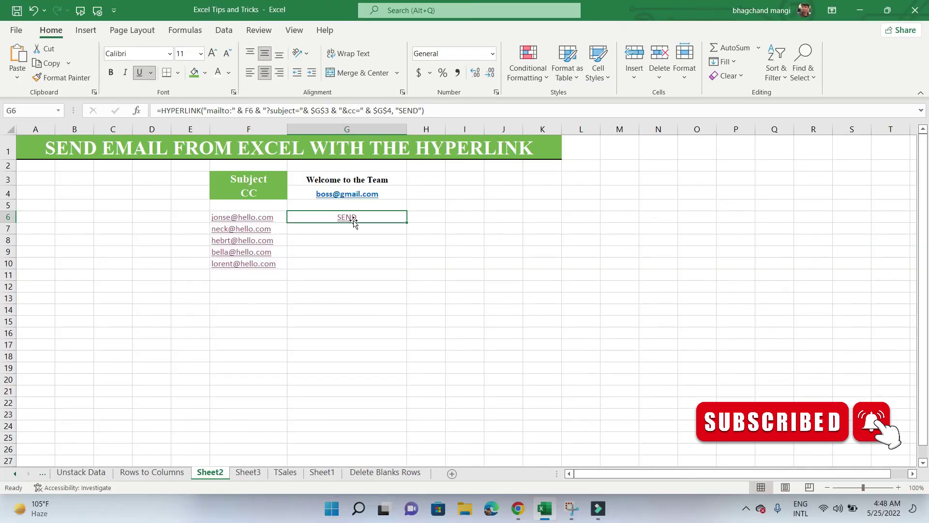
- Open a draft from the SEND link to check the CC address
{"action": "left_click", "coordinate": [349, 217]}
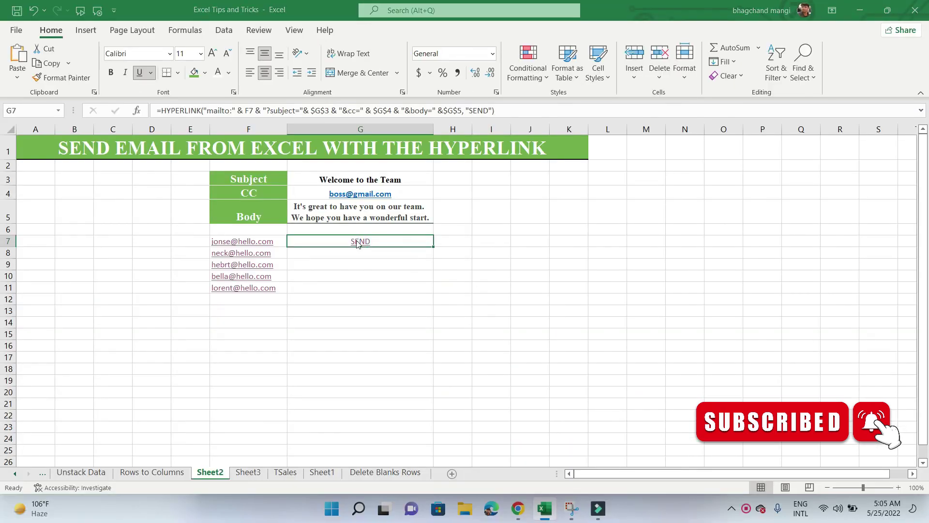
- Check G7's draft, fill the SEND formula down to G11, and test G8's link
{"action": "left_click", "coordinate": [358, 243]}
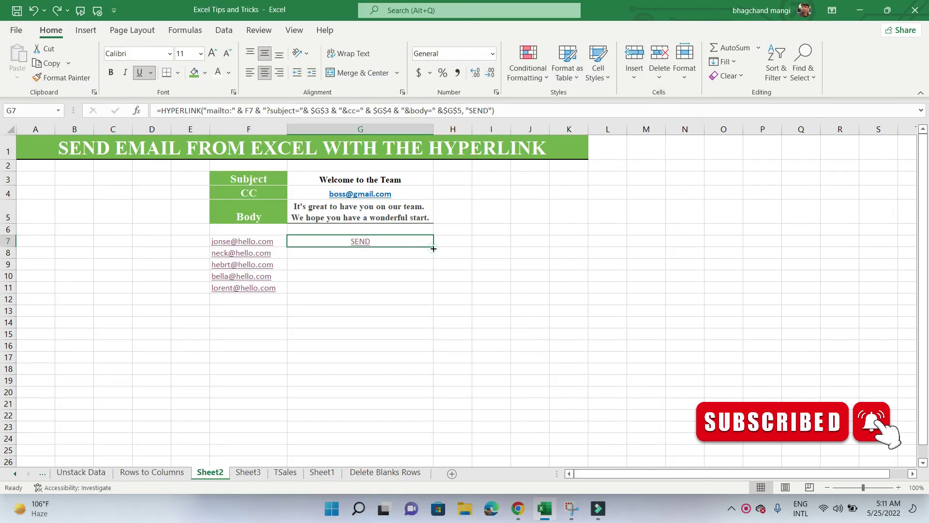
{"action": "left_click_drag", "start_coordinate": [433, 247], "coordinate": [419, 285]}
{"action": "left_click", "coordinate": [358, 252]}
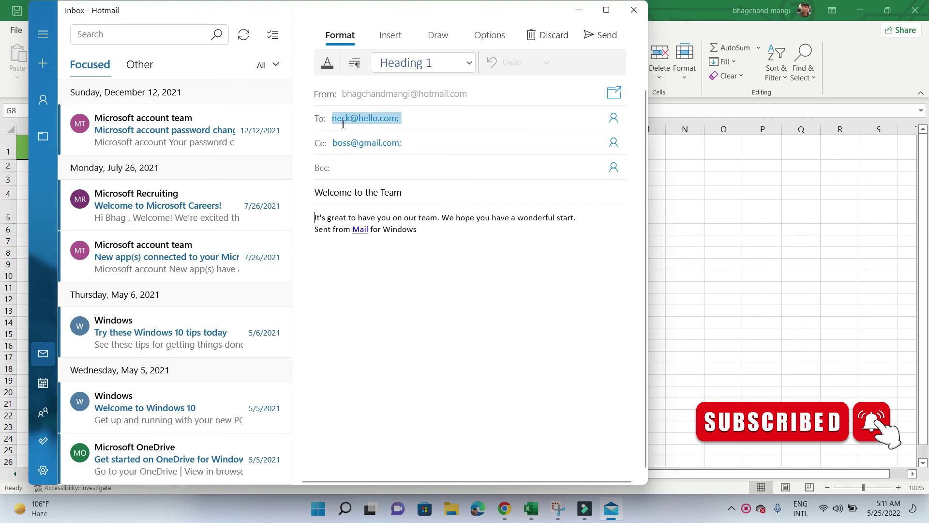
- Close the Mail draft to return to Sheet2
{"action": "left_click", "coordinate": [634, 9]}
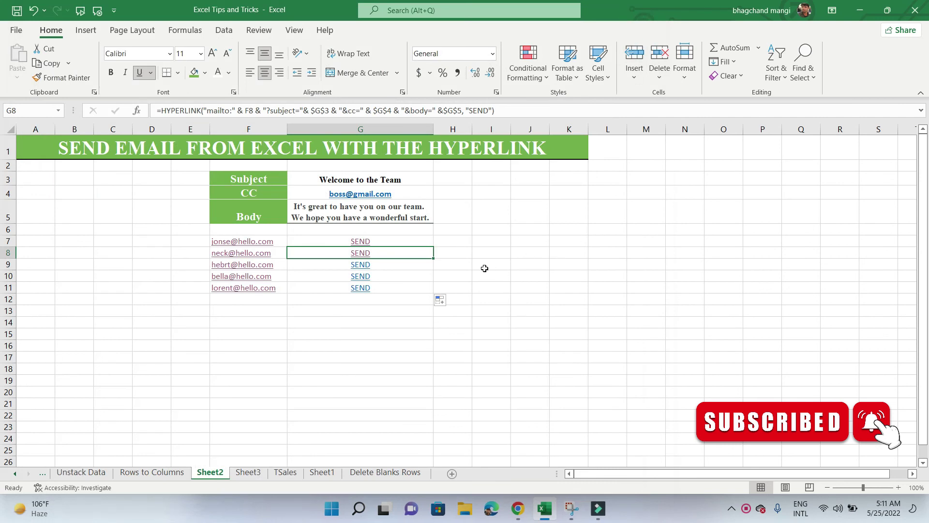